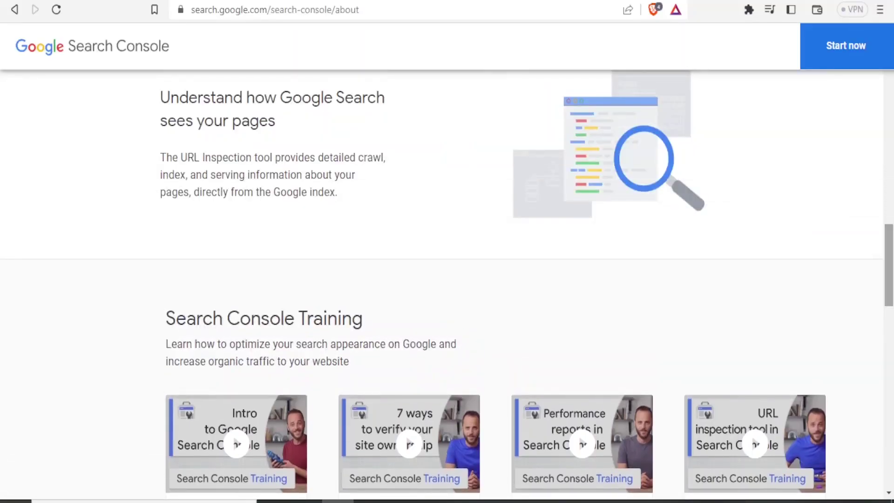
Start Google Search Console from its landing page and look through the Squarespace property's Overview report
drag(892, 262, 890, 106)
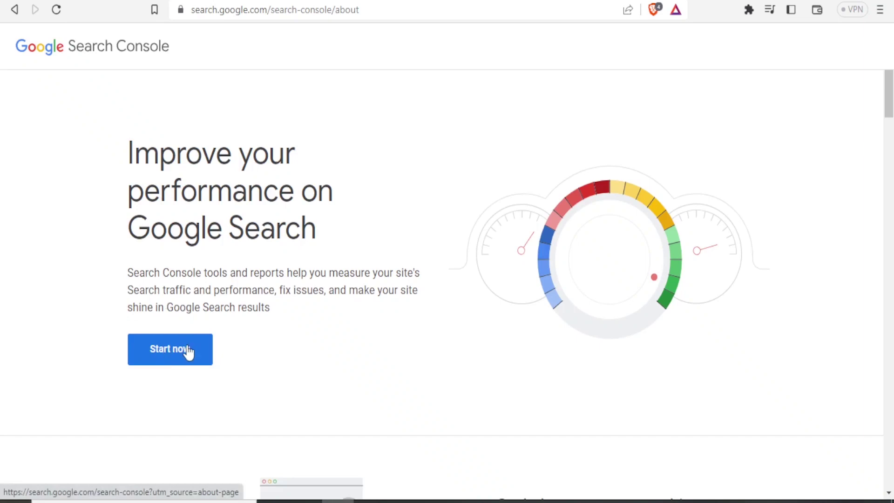
click(156, 360)
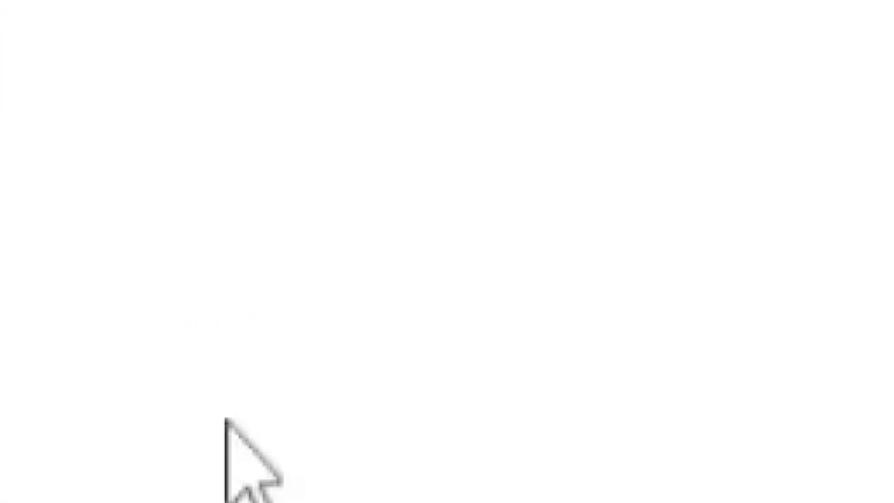
click(355, 243)
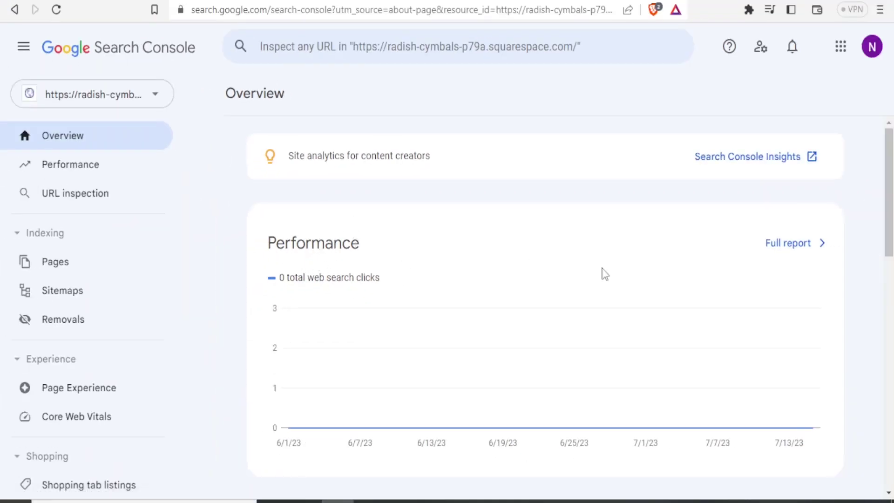
drag(889, 170, 892, 263)
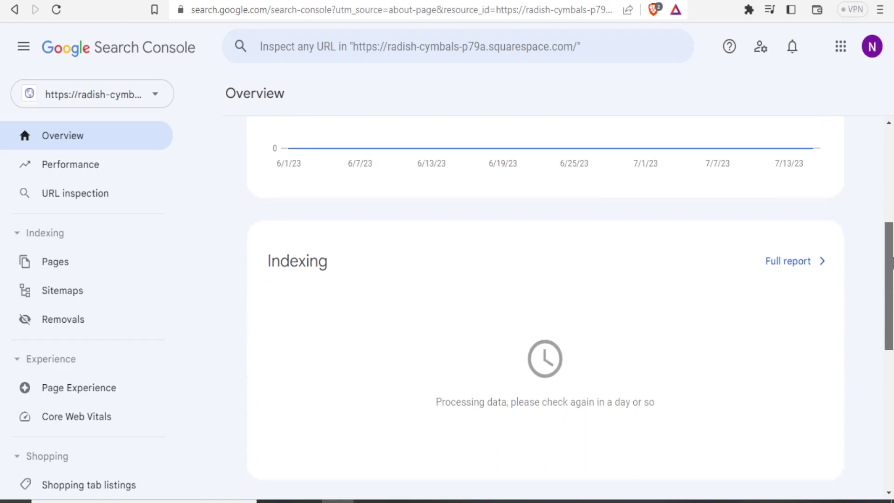
drag(893, 263, 892, 399)
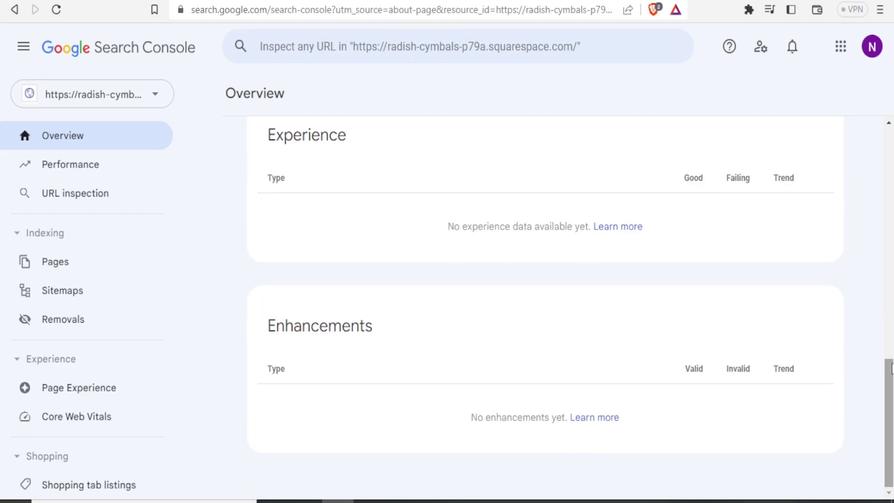
Review the property's Performance and Page indexing reports and its Sitemaps page
click(52, 166)
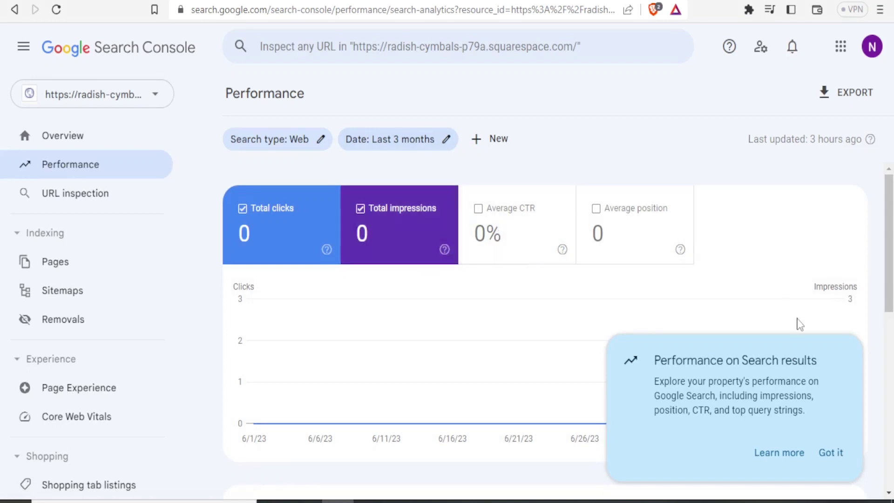
scroll(892, 321, down, 1)
drag(892, 319, 892, 294)
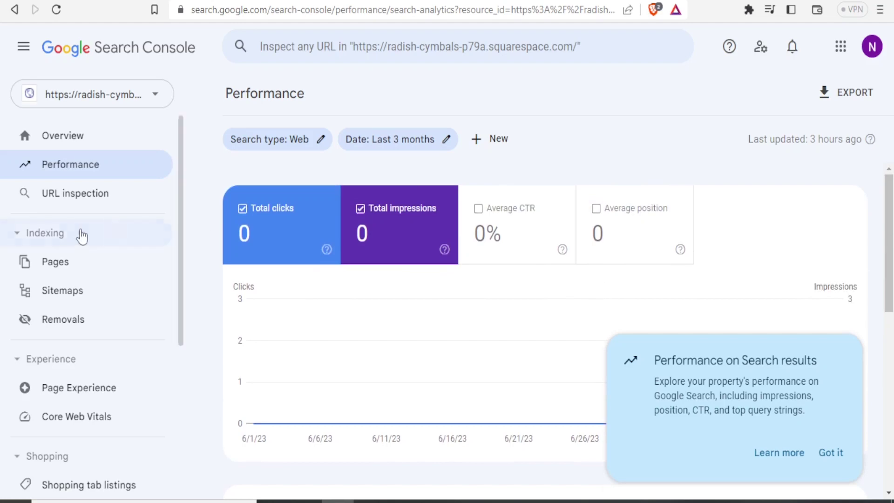
click(53, 273)
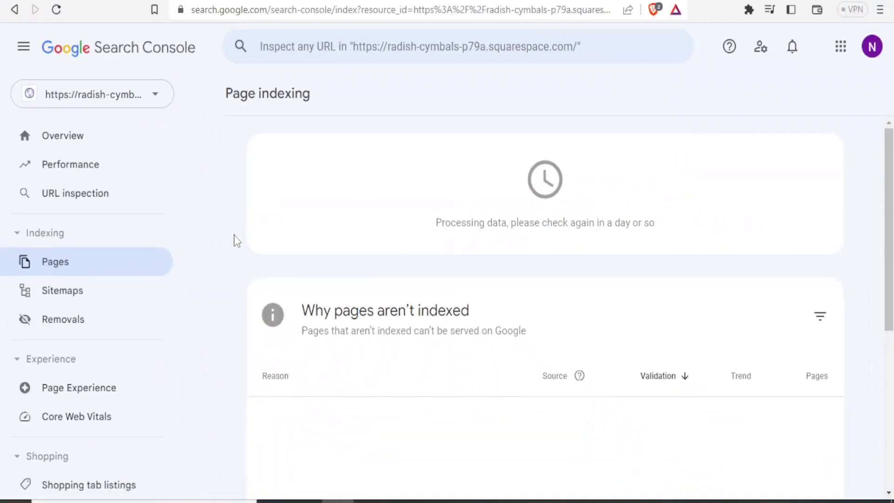
click(56, 291)
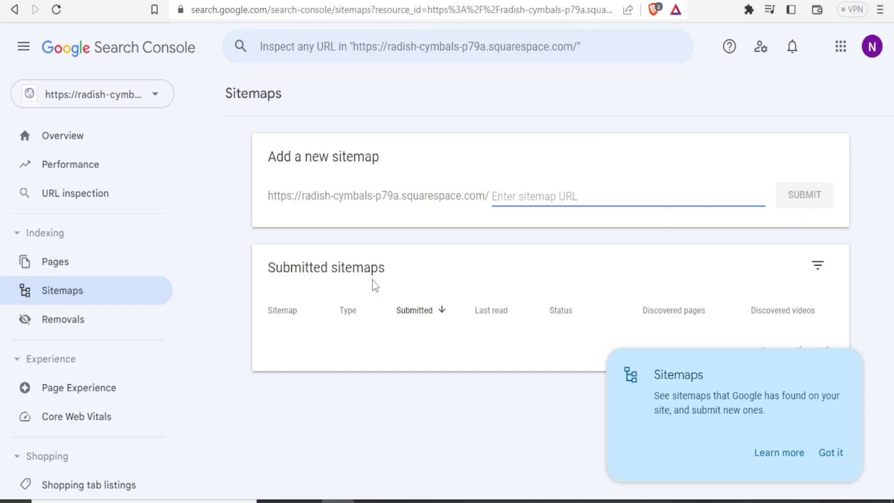
Review the Page Experience and Links reports, dismissing the Links introduction tip
click(71, 395)
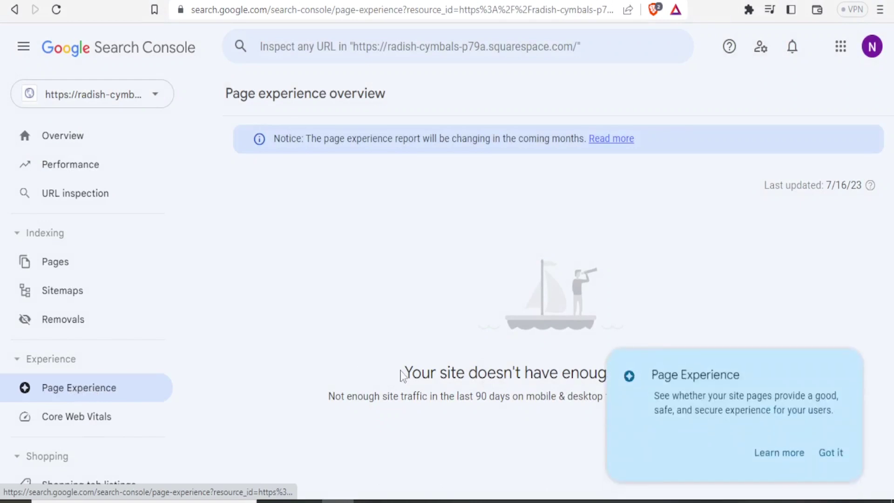
click(318, 378)
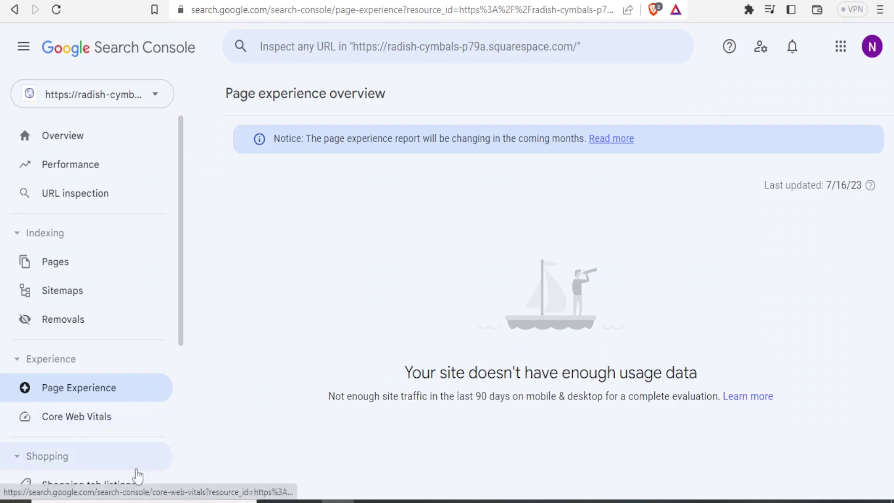
drag(179, 309, 183, 459)
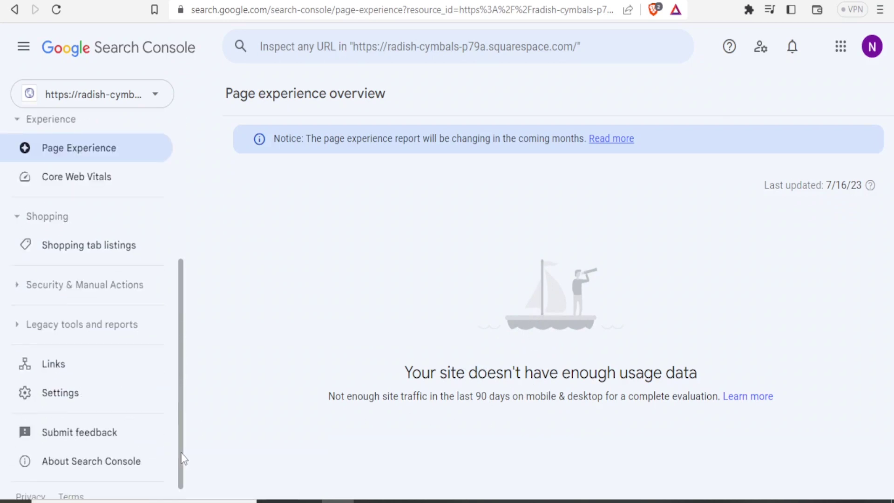
click(40, 365)
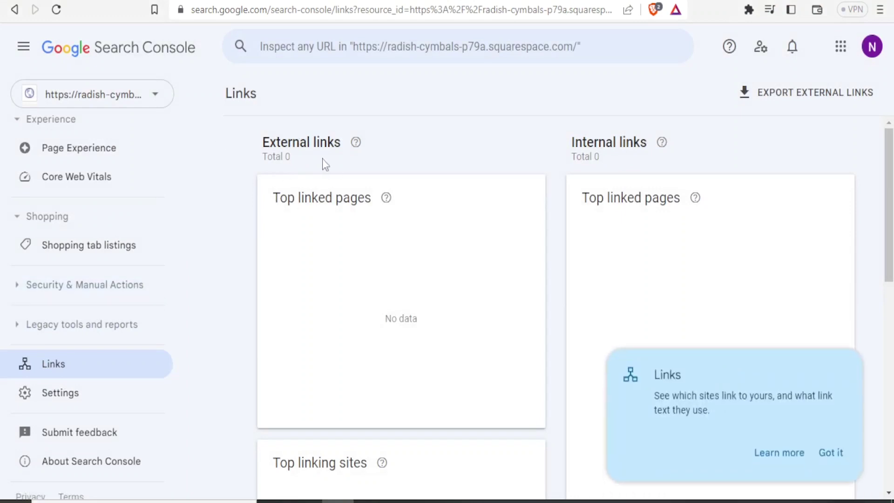
click(835, 454)
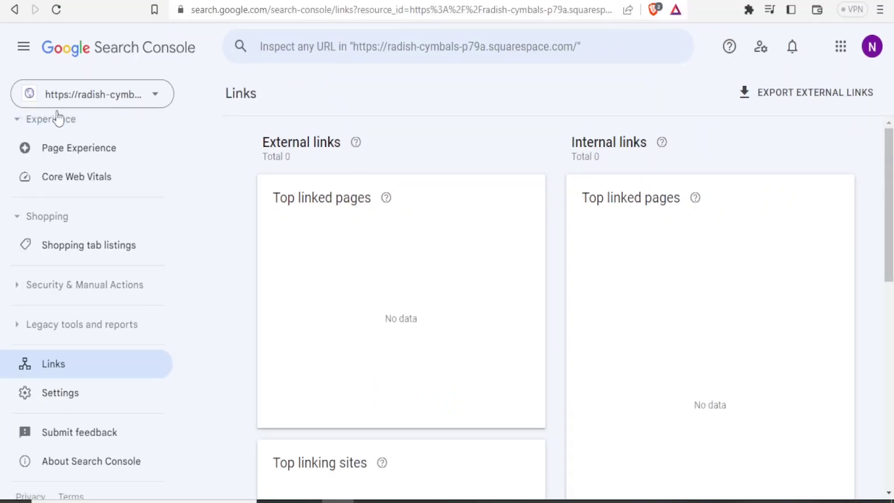
click(156, 95)
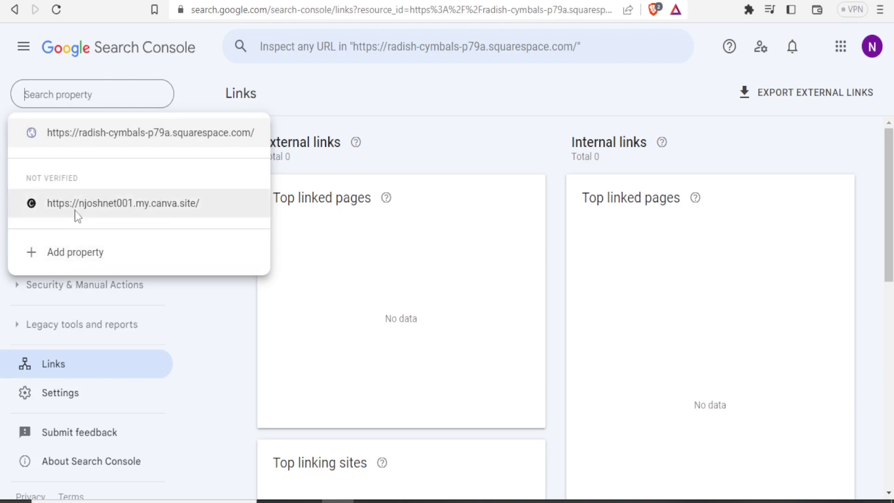
click(64, 261)
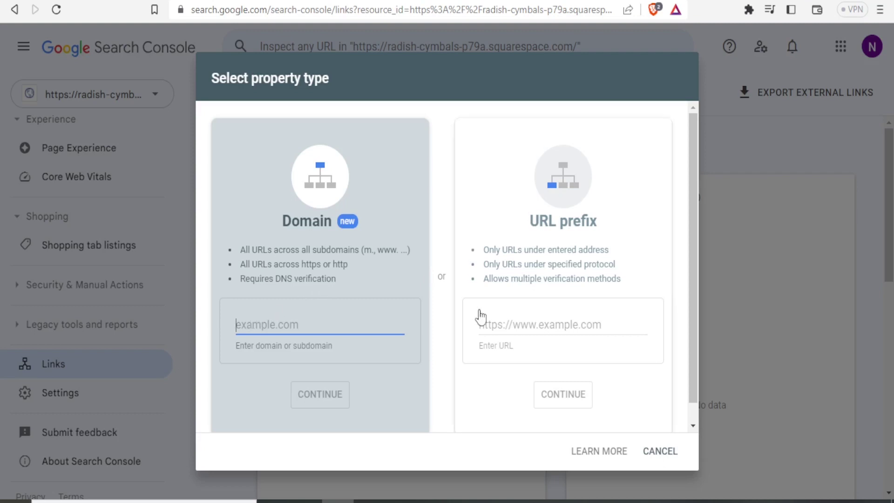
click(568, 264)
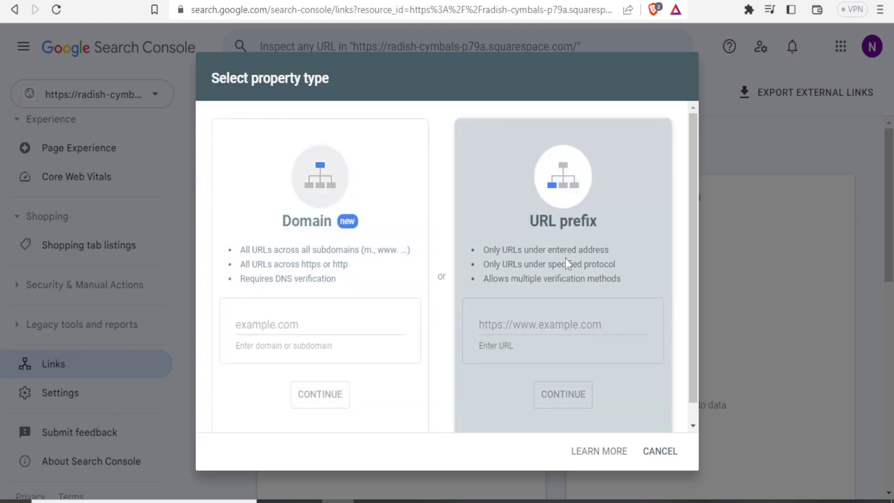
click(530, 322)
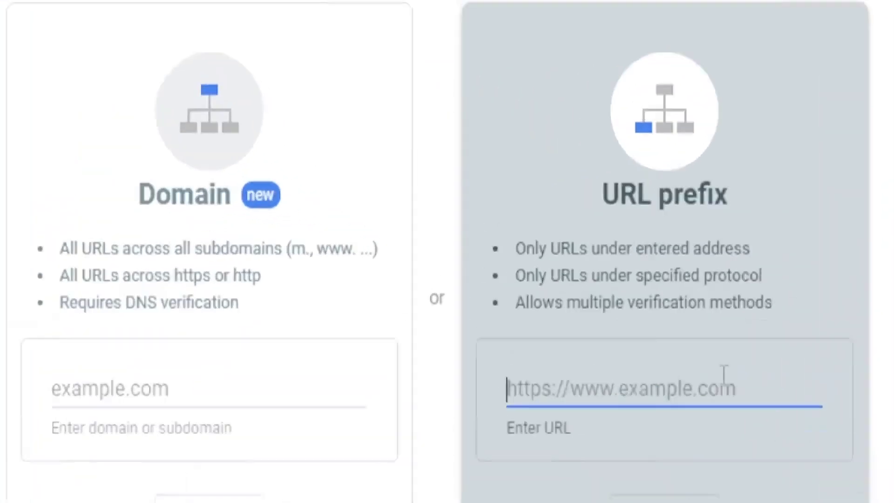
text(https://www.shopify.com)
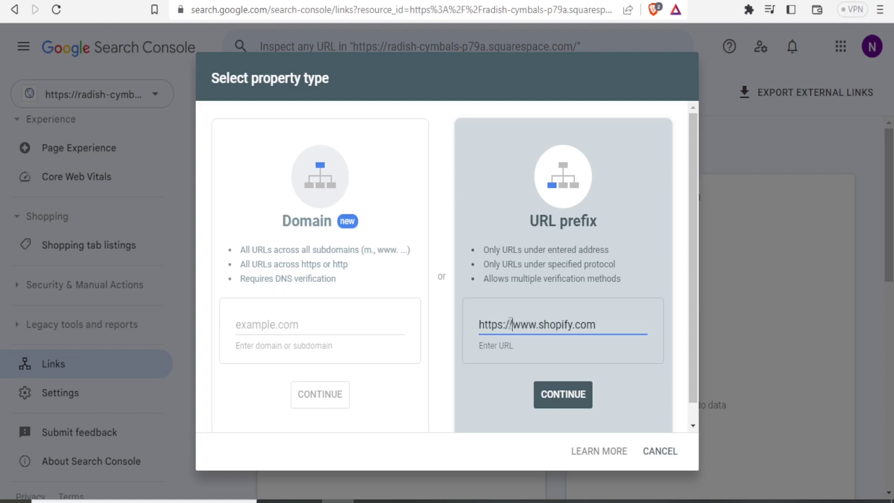
drag(512, 325, 477, 326)
key(BackSpace)
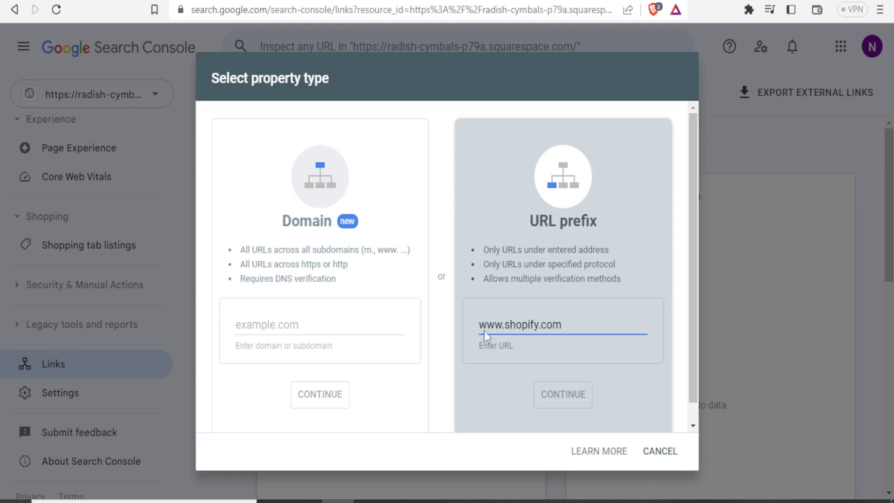
text(https://)
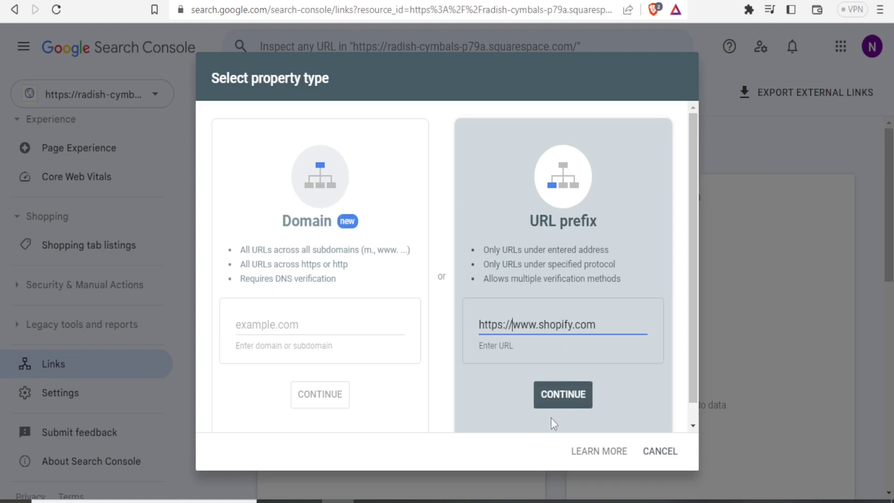
Submit the URL prefix property, look through its HTML file and other ownership verification methods, and close the verification dialog
click(563, 399)
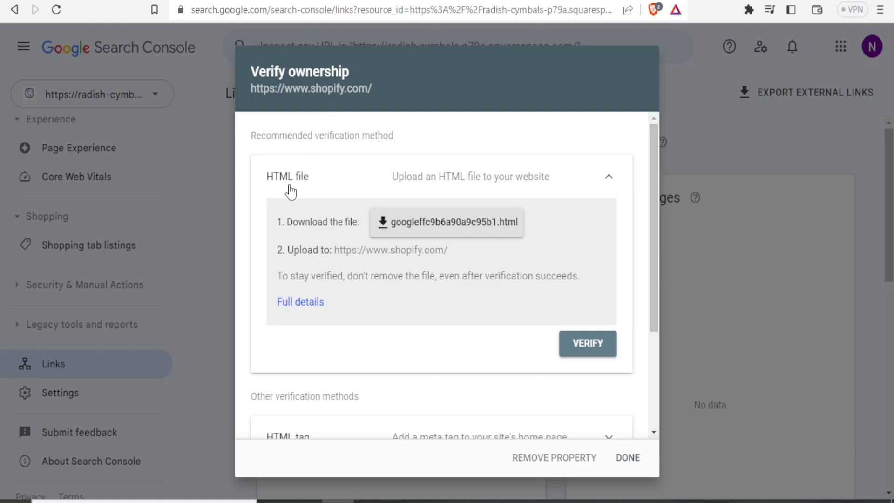
click(304, 185)
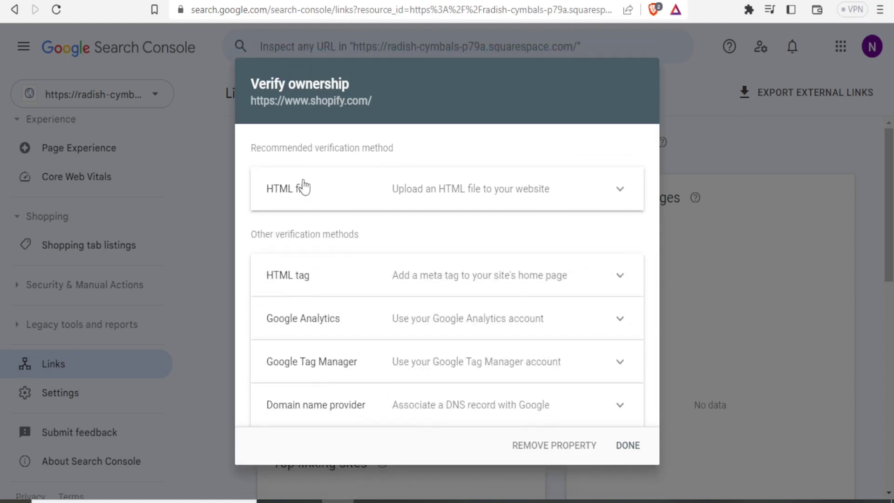
click(295, 193)
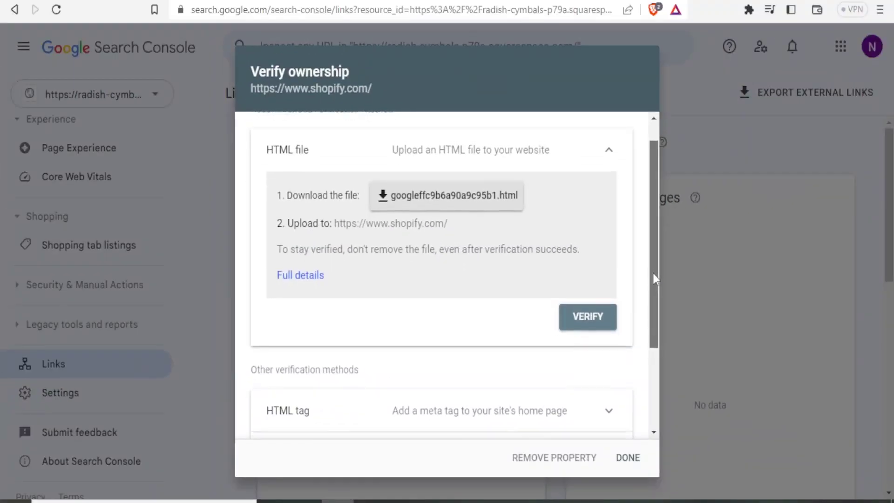
scroll(652, 284, down, 2)
drag(651, 295, 649, 328)
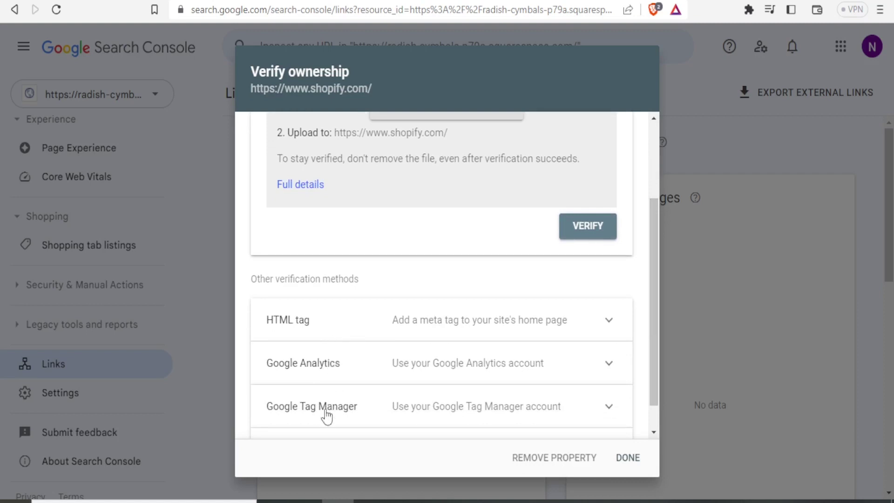
drag(654, 382, 656, 418)
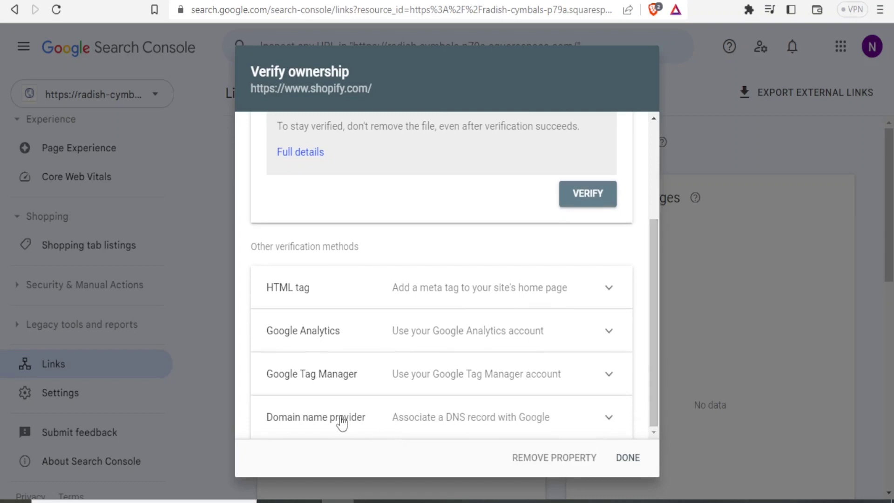
drag(658, 391, 656, 267)
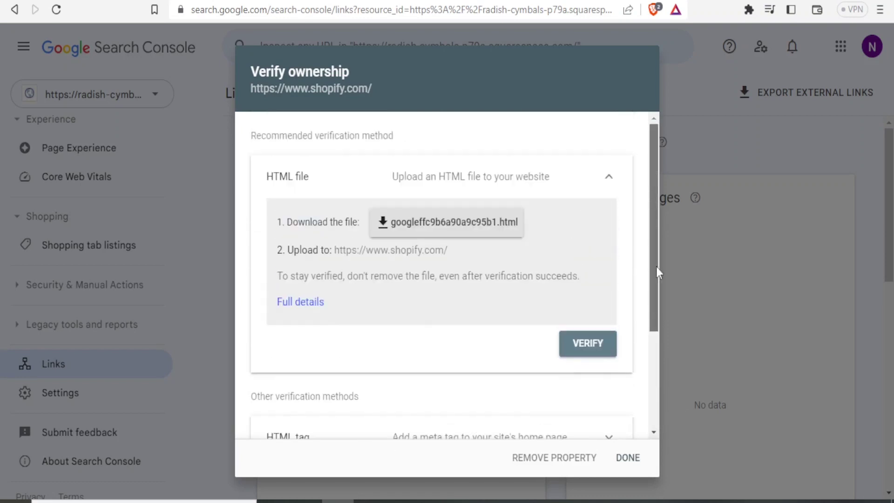
click(463, 183)
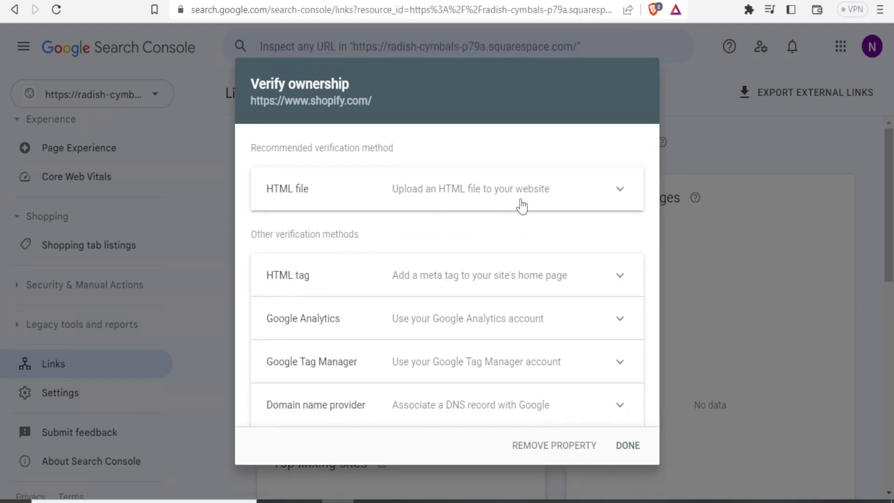
click(622, 450)
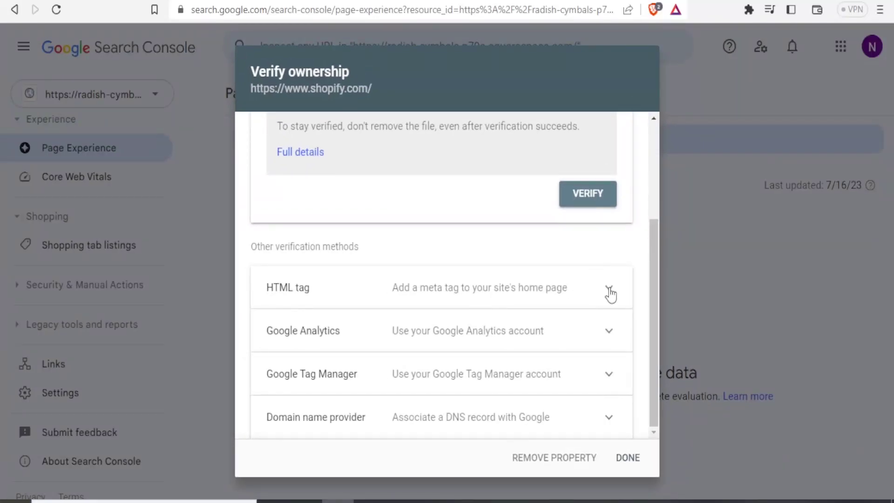
click(610, 292)
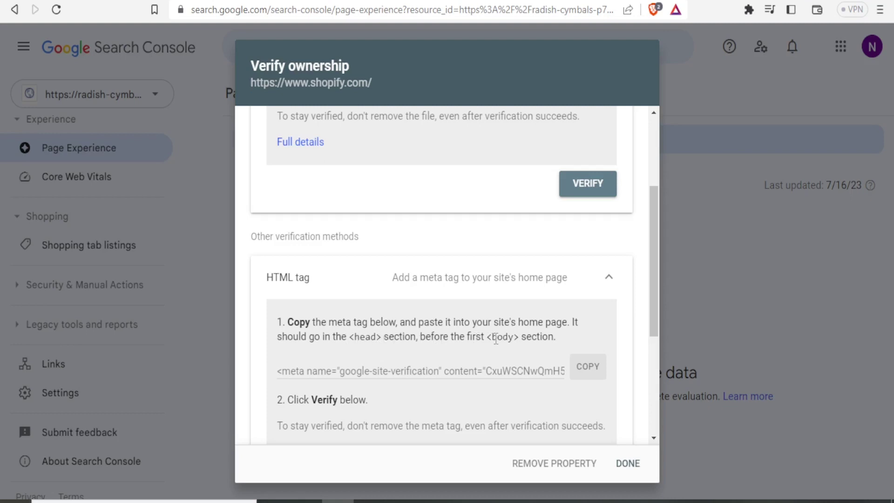
click(582, 373)
Switch to the Shopify admin and open the code editor for the online store's current Dawn theme
key(alt+Left)
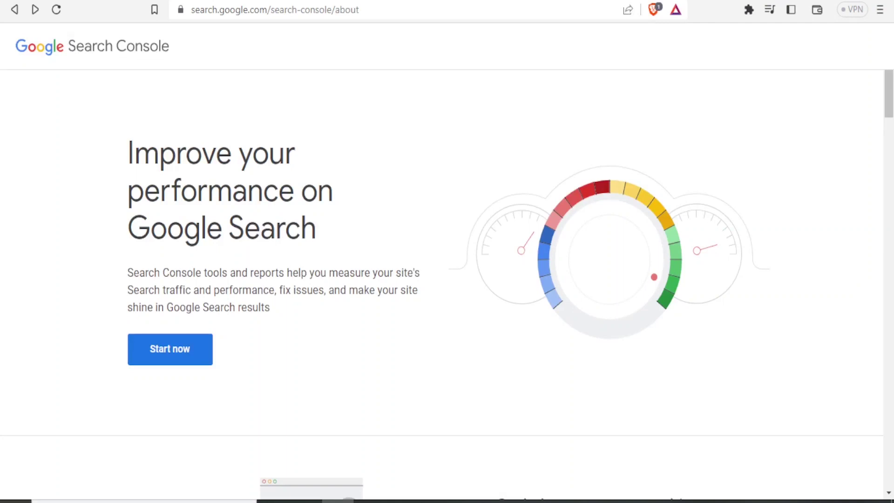
key(ctrl+Tab)
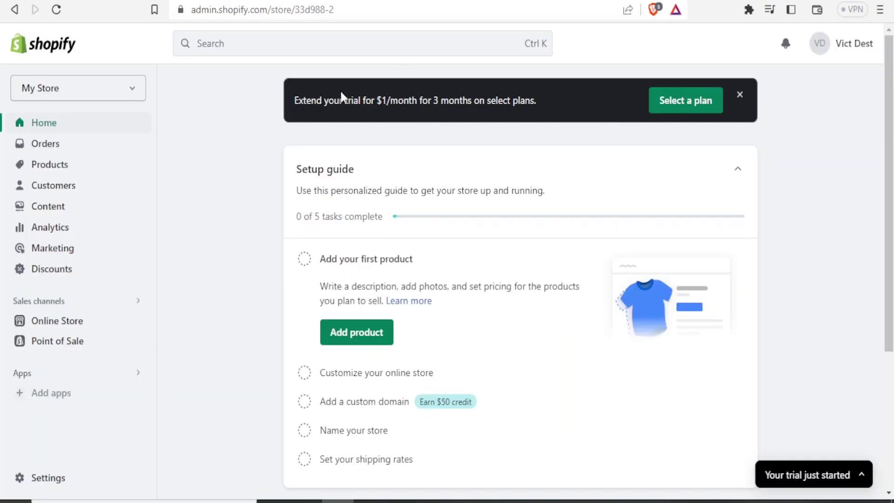
click(52, 321)
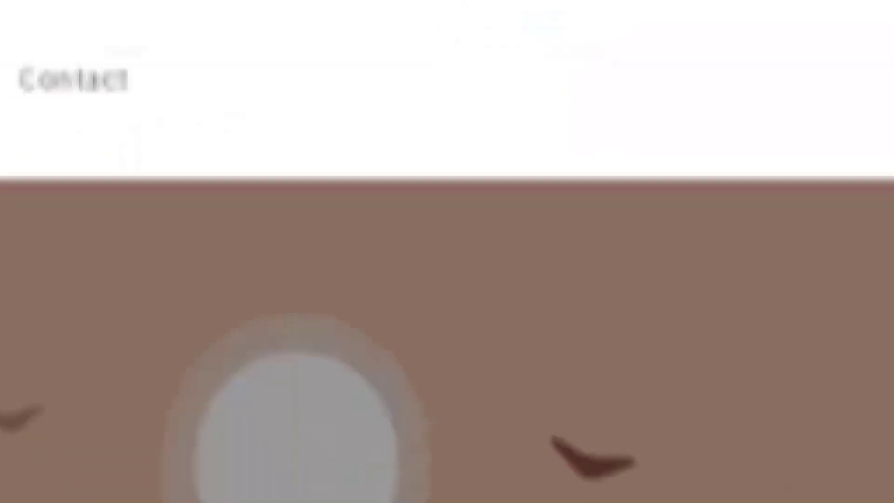
scroll(890, 187, down, 2)
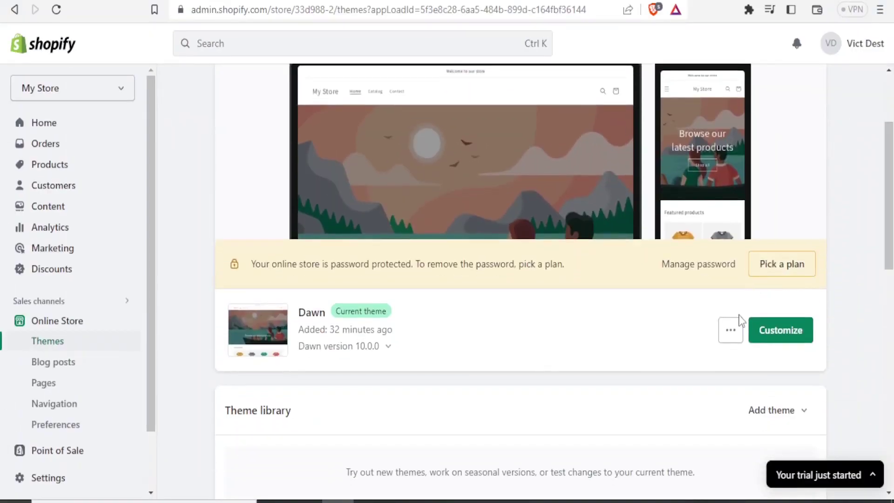
click(733, 333)
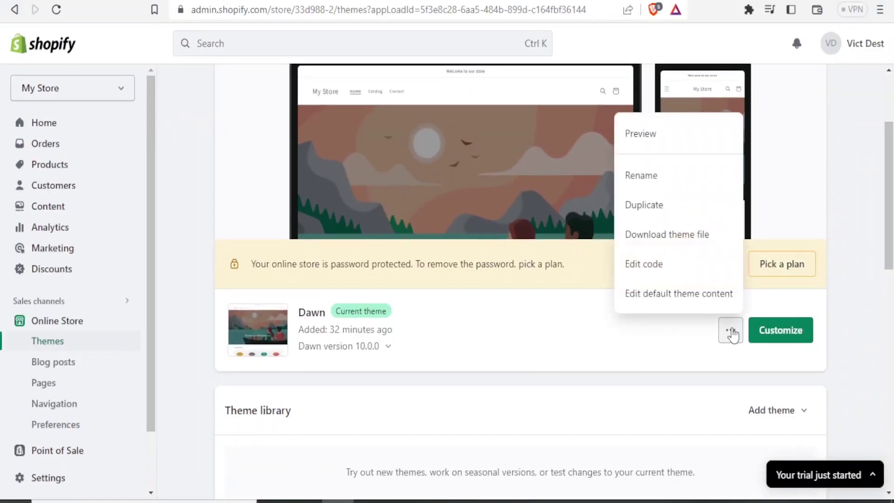
click(651, 272)
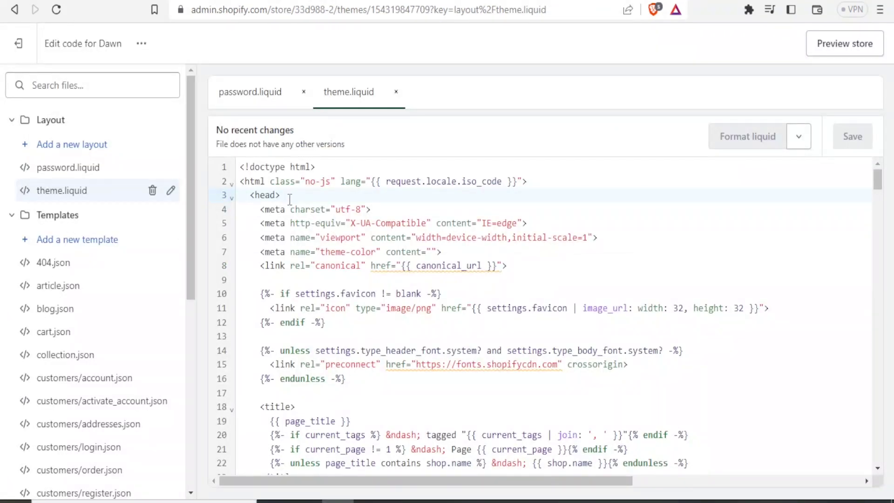
Paste the copied Google site verification meta tag into theme.liquid, after the html block's closing brace and before the body block
click(290, 200)
drag(878, 180, 878, 367)
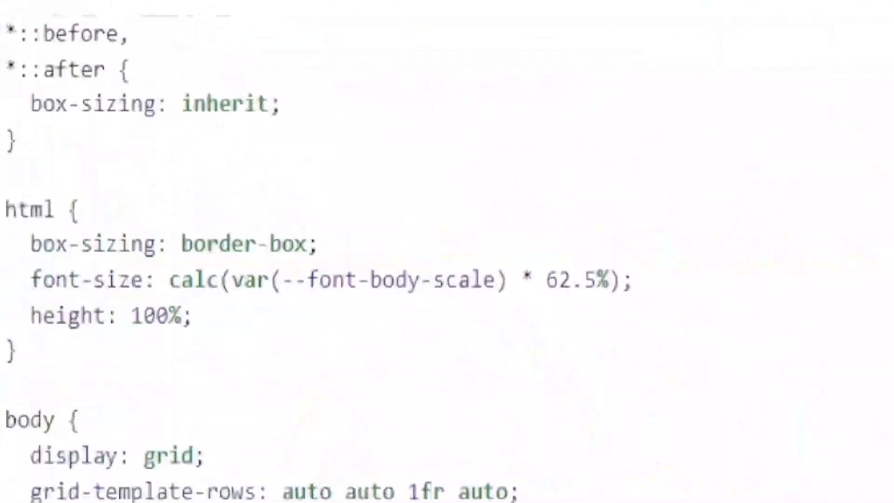
click(299, 288)
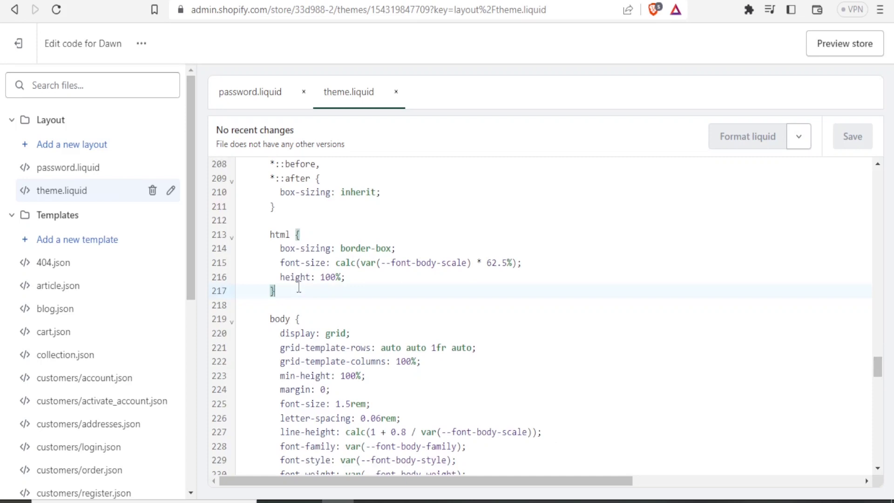
key(ctrl+v)
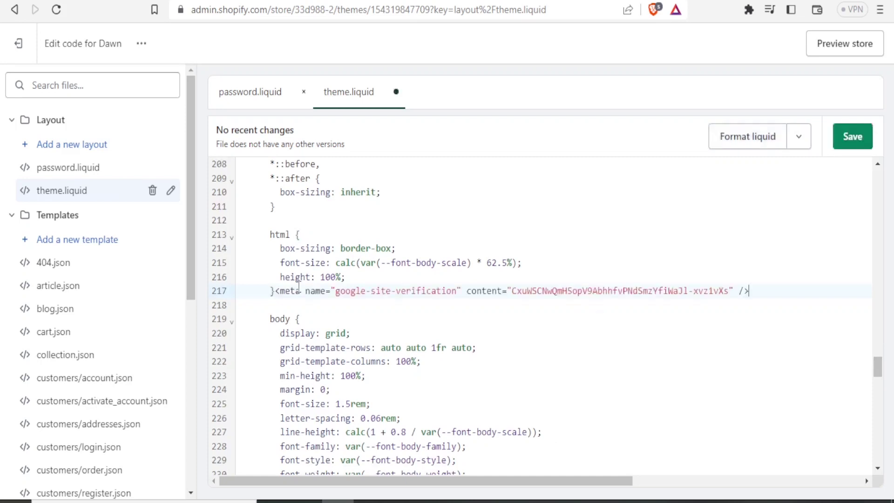
key(ctrl+Tab)
drag(655, 289, 654, 326)
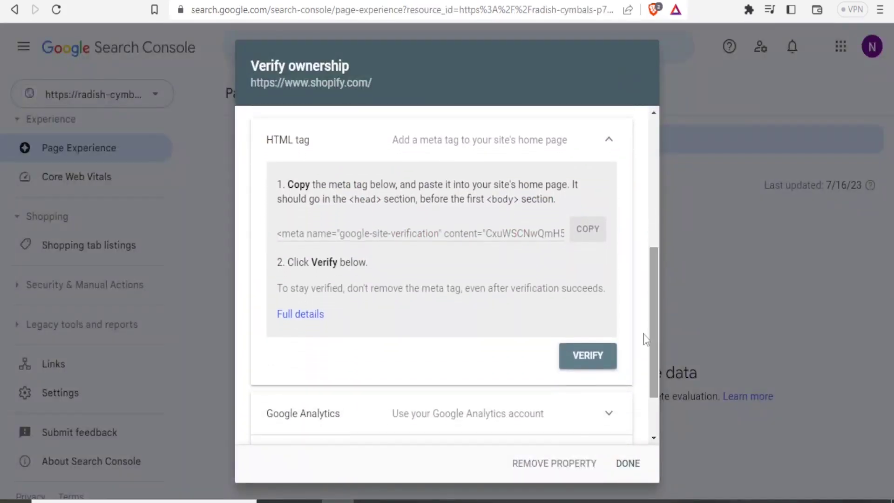
click(589, 357)
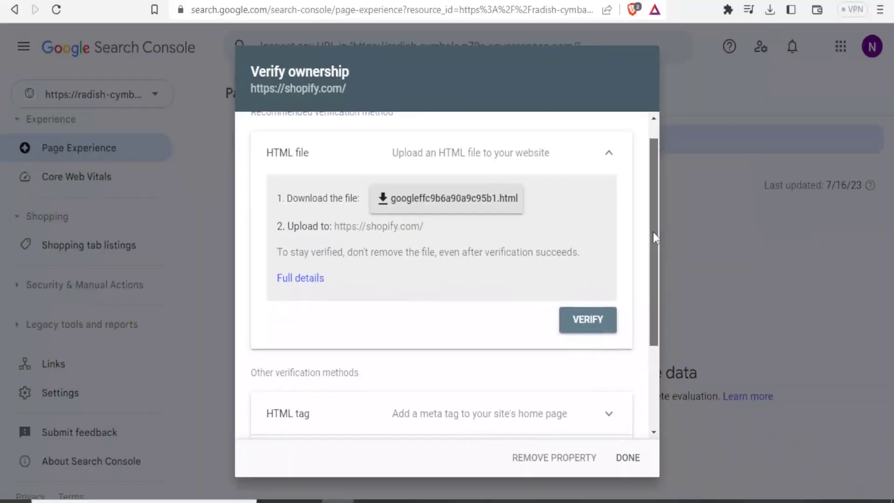
drag(653, 232, 652, 331)
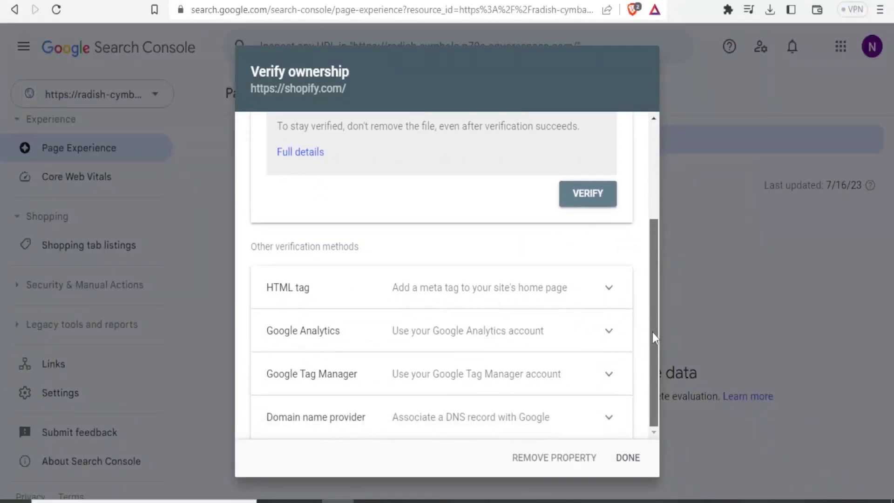
click(340, 344)
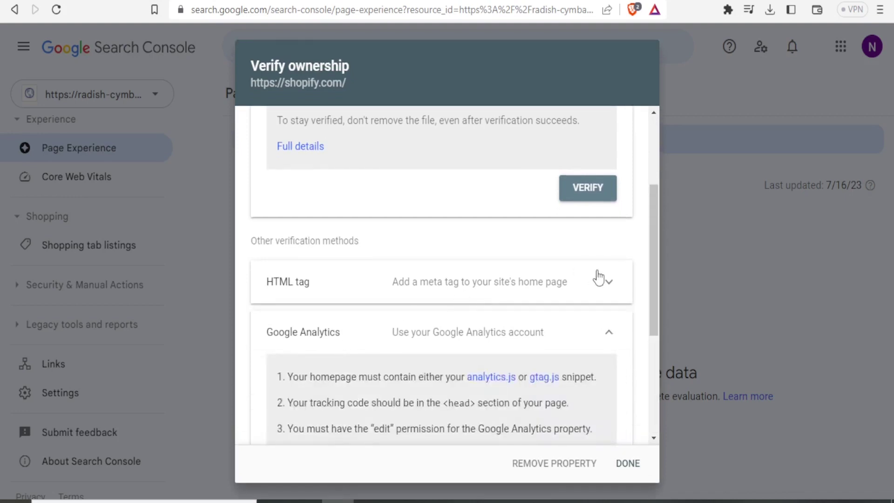
drag(654, 222, 656, 262)
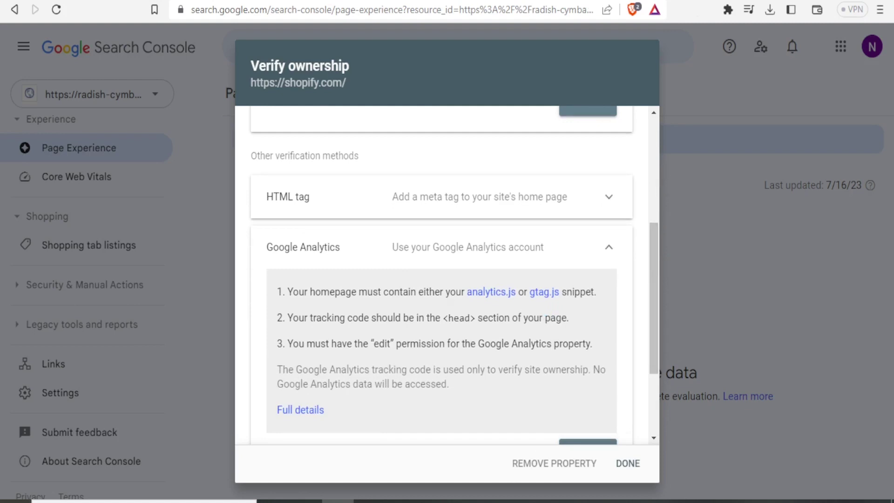
Switch to the Shopify themes page, edit the code of the Dawn theme, and open theme.liquid
click(587, 1)
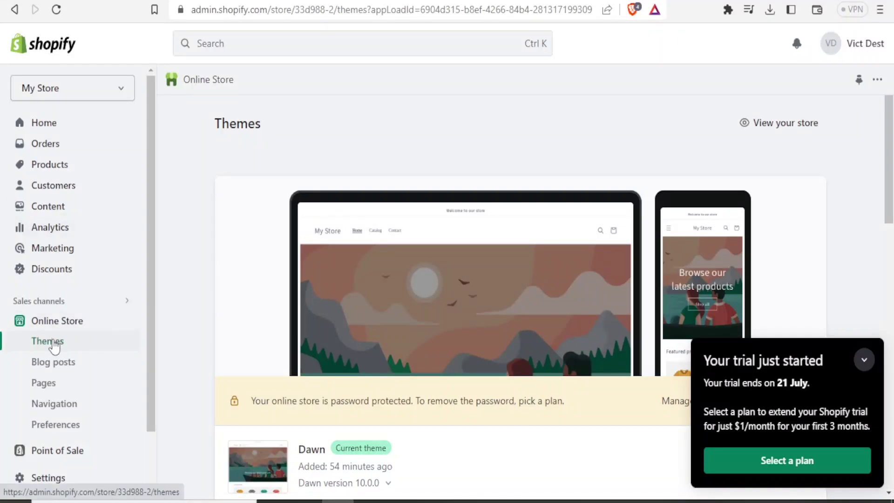
scroll(692, 207, down, 5)
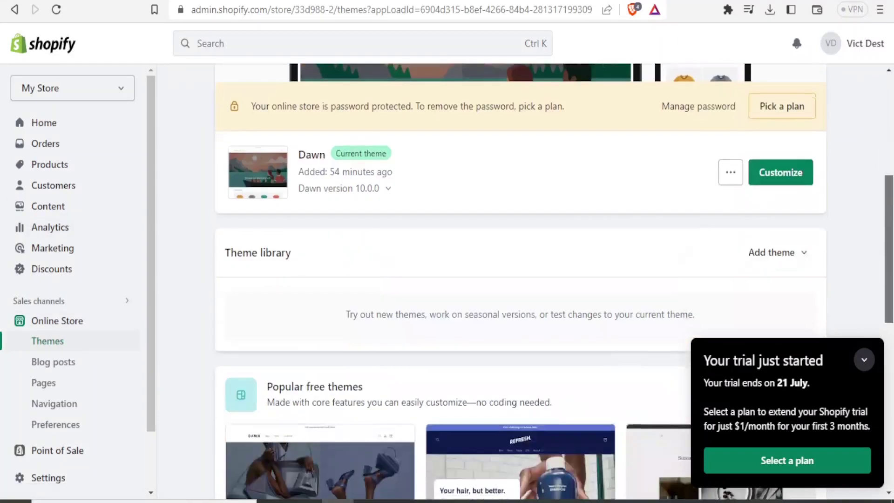
click(737, 177)
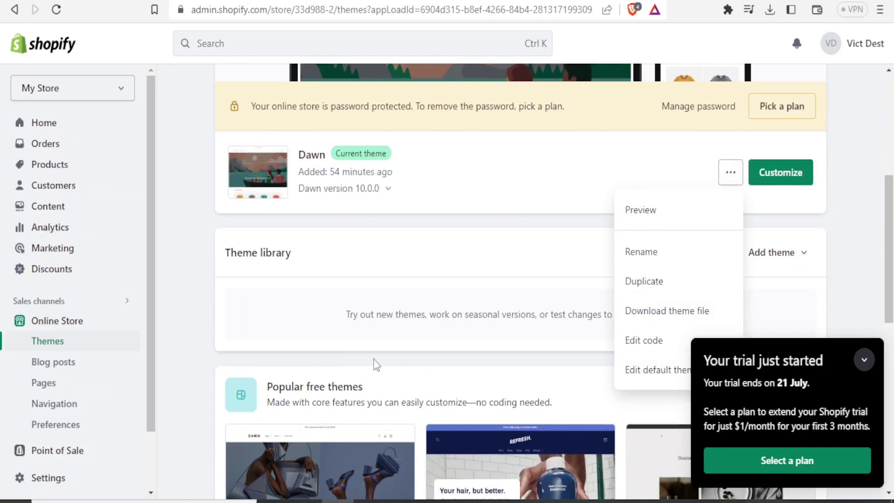
click(647, 350)
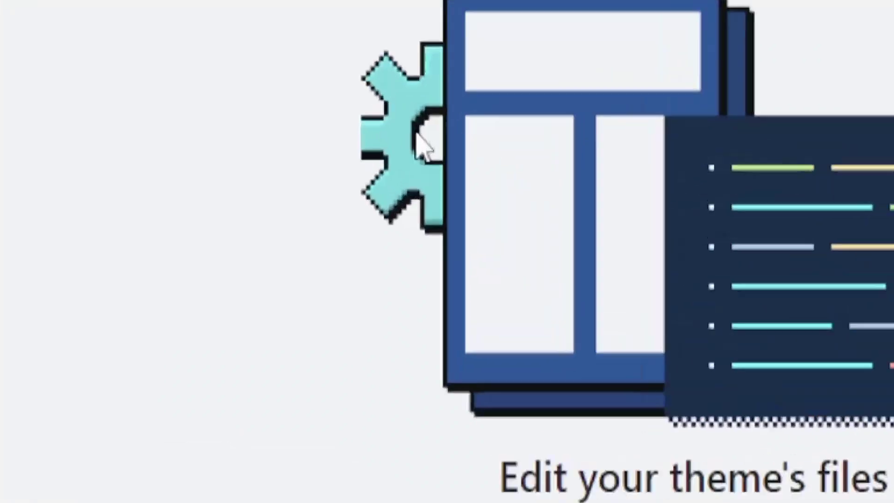
click(62, 190)
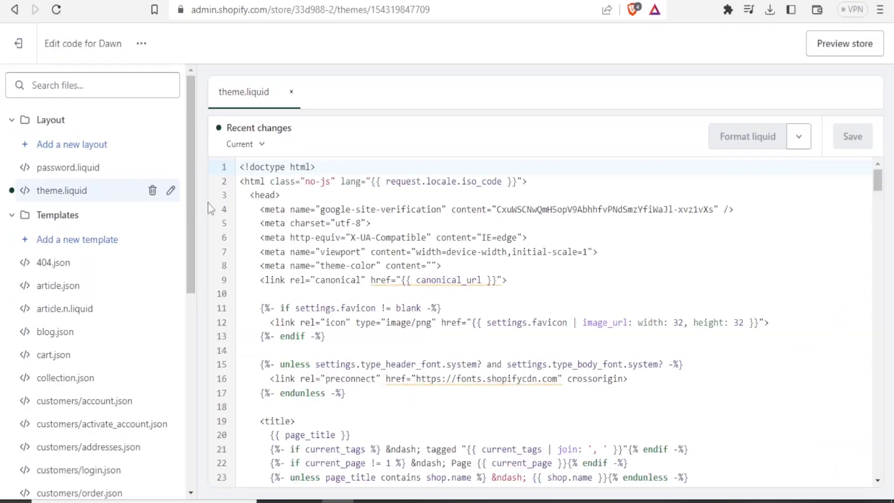
Locate the head tag and the body block in theme.liquid and check the verification meta tag's placement between them
click(300, 195)
drag(880, 188, 880, 375)
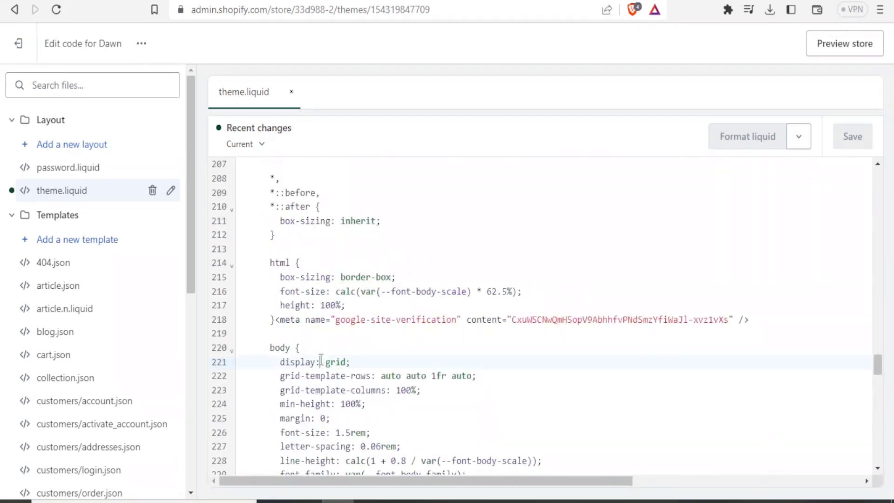
drag(265, 348, 290, 348)
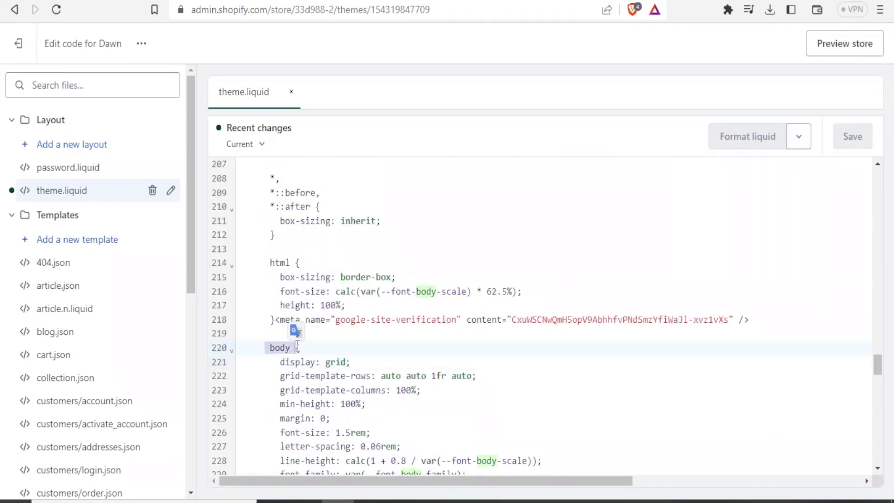
Switch to Search Console, read the Google Tag Manager verification requirements, collapse that method, and look over the theme.liquid code again
key(ctrl+Tab)
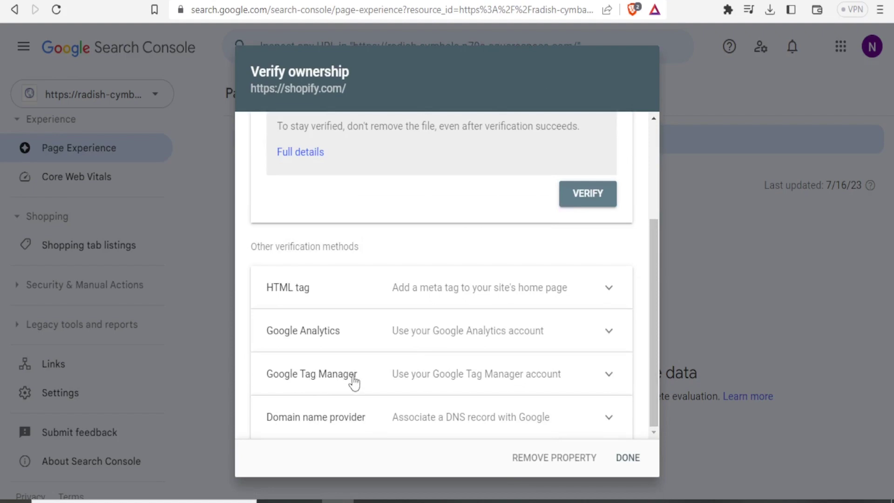
click(387, 379)
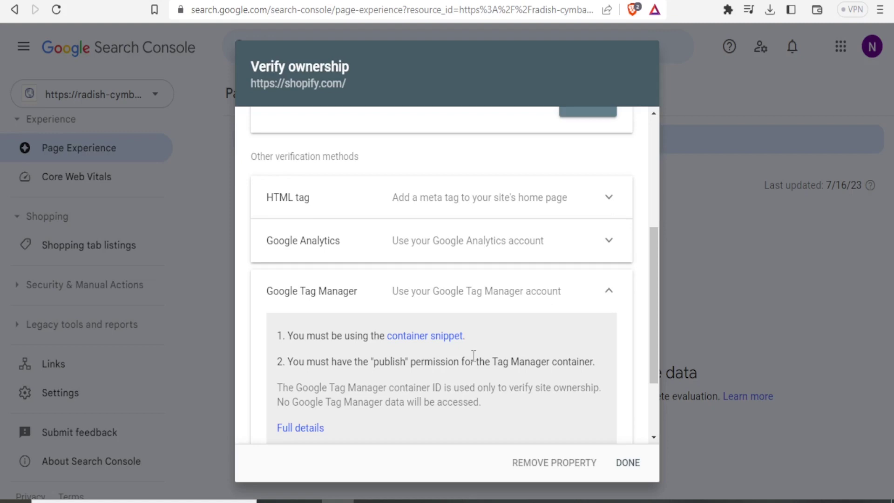
drag(655, 312, 655, 375)
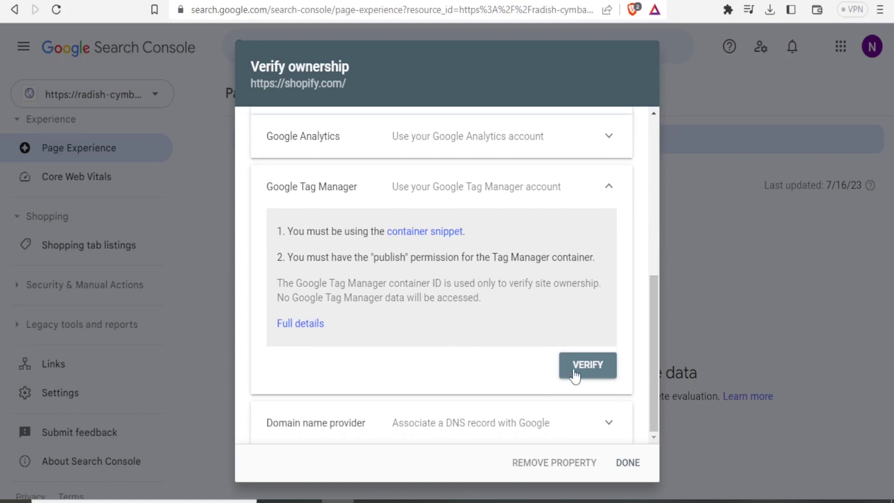
click(613, 187)
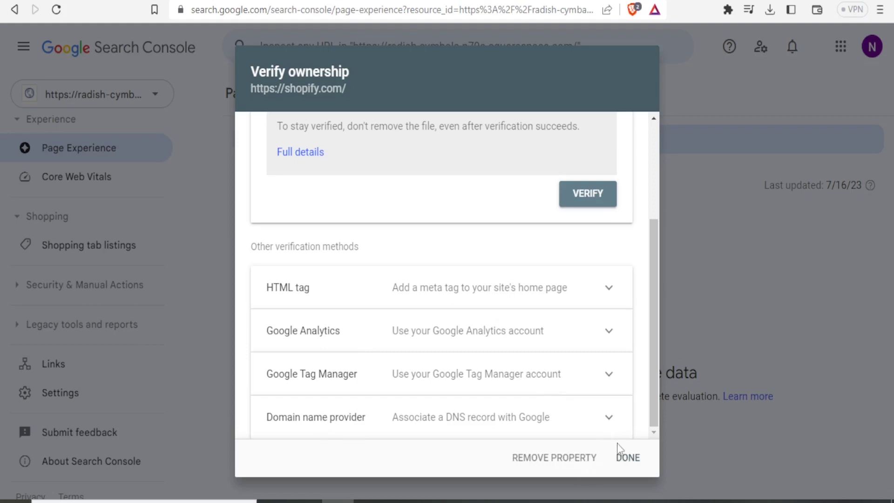
drag(655, 381, 654, 340)
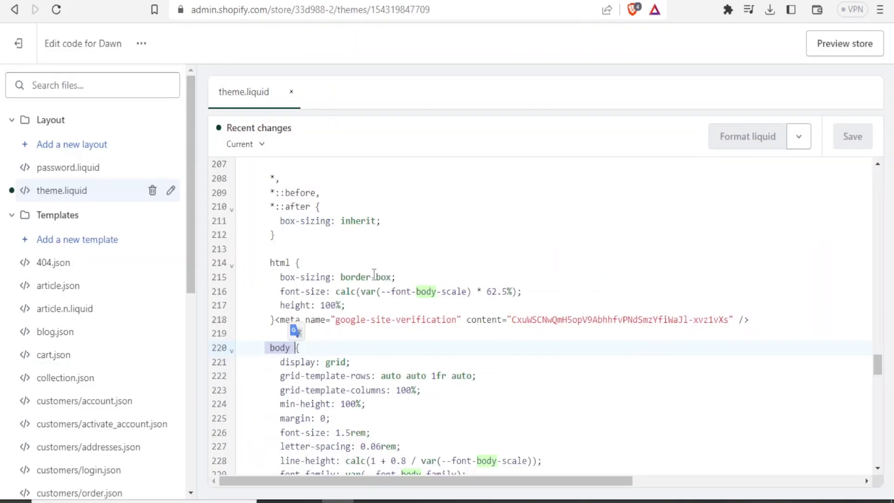
drag(878, 365, 877, 316)
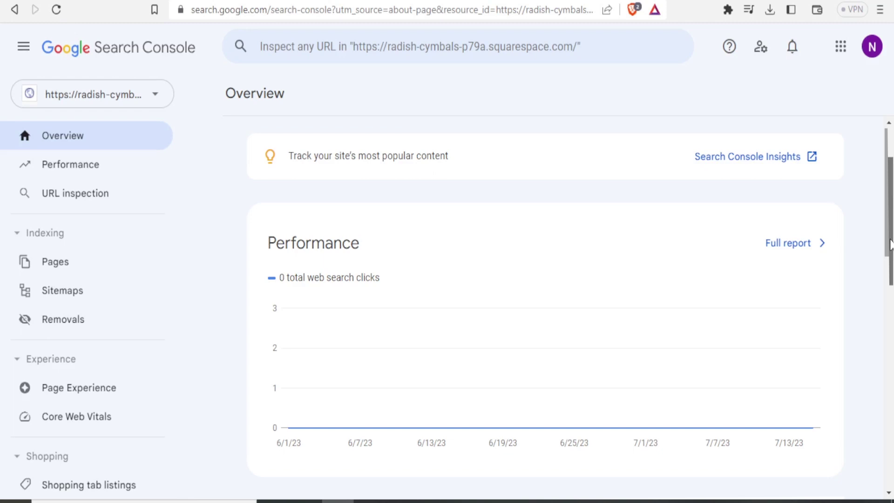
Examine the Search Console performance overview and the Shopify Analytics reports on sales, orders, sessions and customers
scroll(890, 245, down, 2)
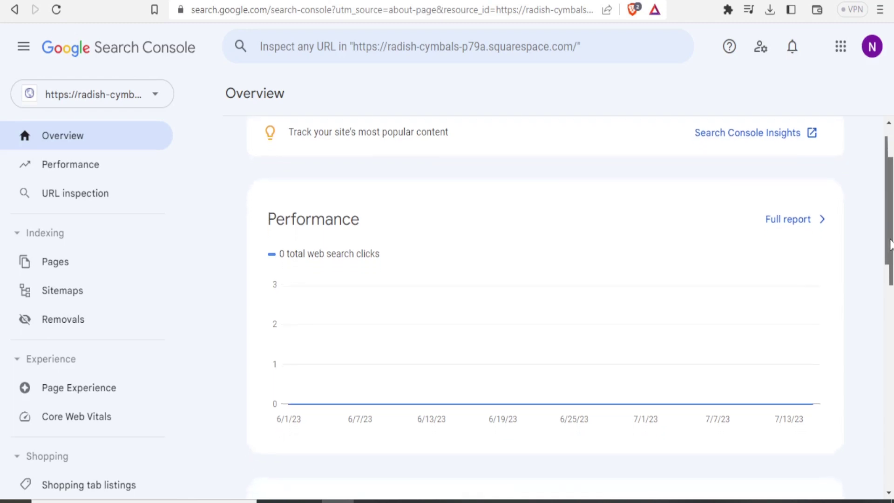
scroll(890, 245, up, 2)
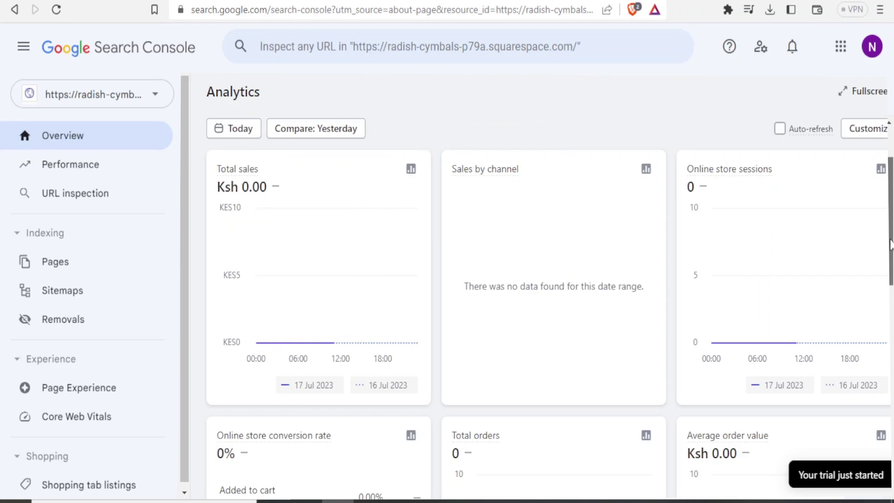
scroll(890, 245, down, 5)
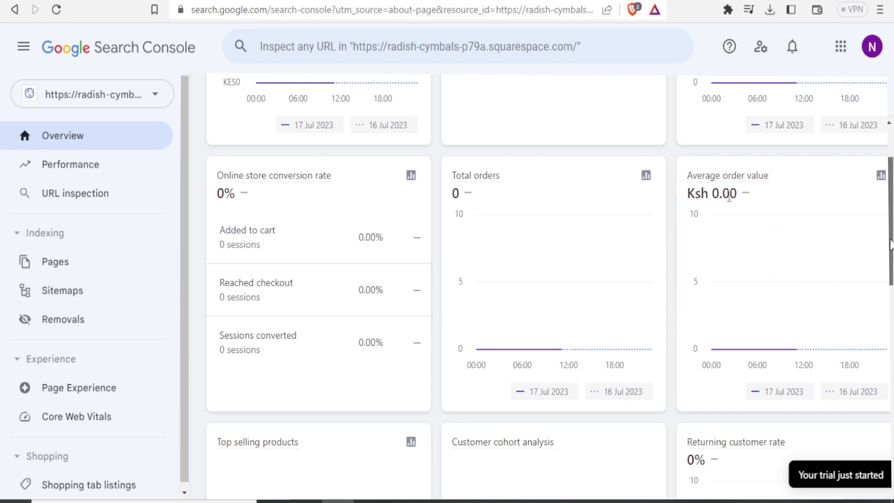
scroll(891, 244, down, 7)
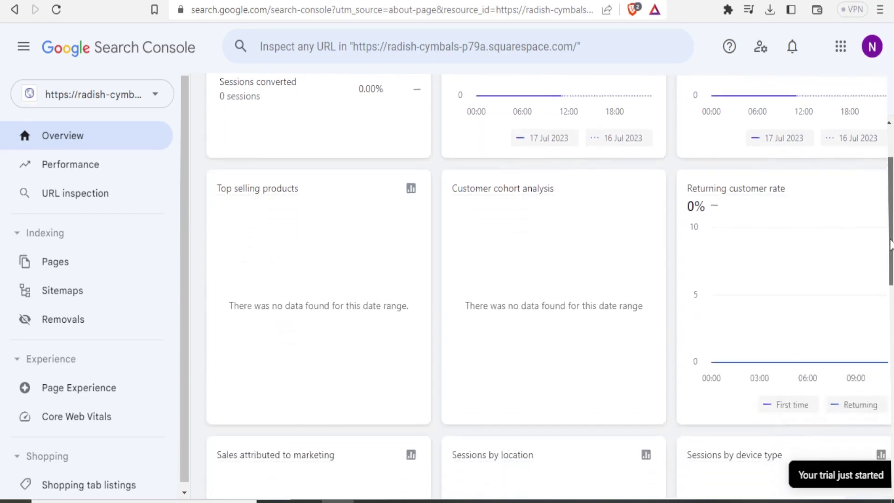
scroll(891, 245, down, 6)
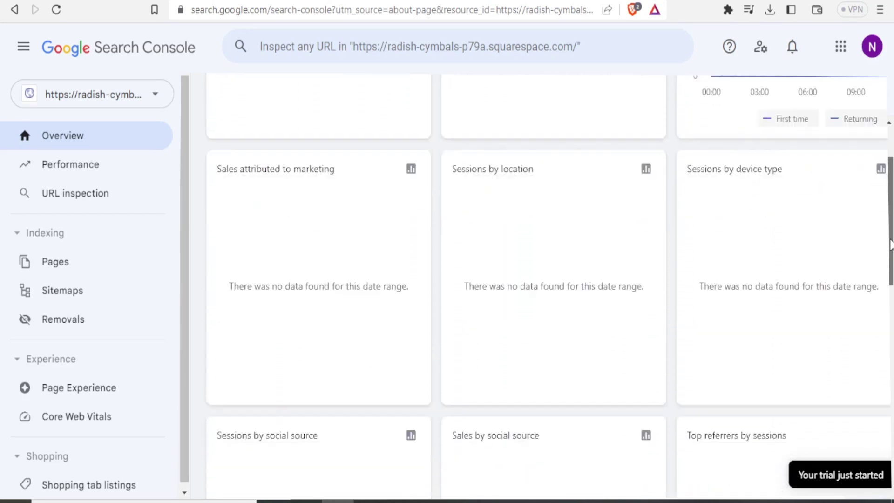
scroll(890, 244, down, 6)
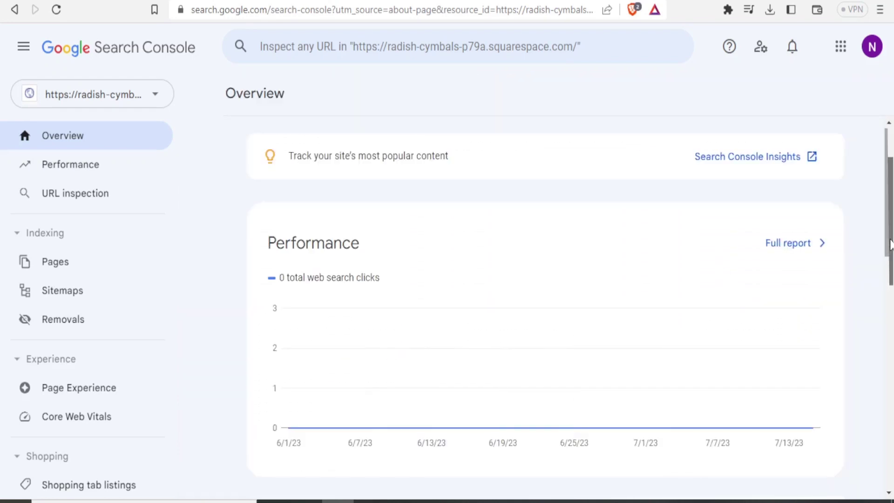
Look through the Search Console Overview's Performance, Indexing, Experience and Enhancements sections
scroll(891, 244, down, 7)
scroll(890, 245, up, 7)
scroll(891, 245, down, 4)
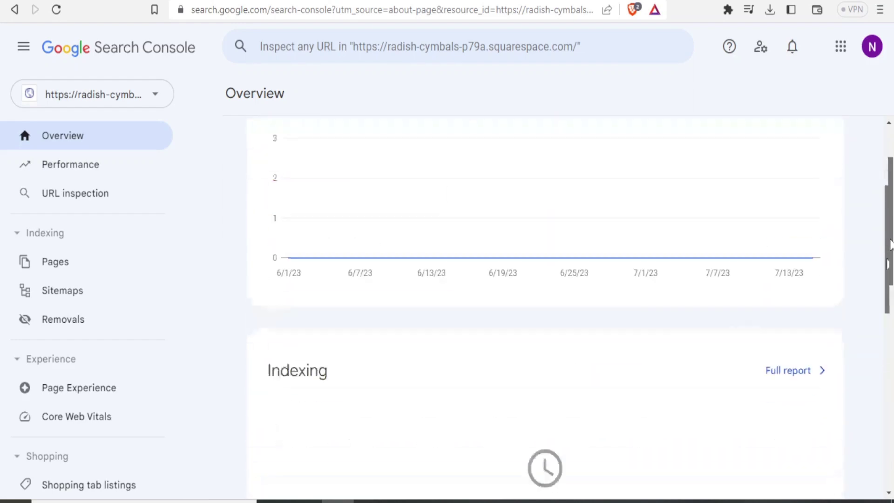
scroll(890, 244, up, 4)
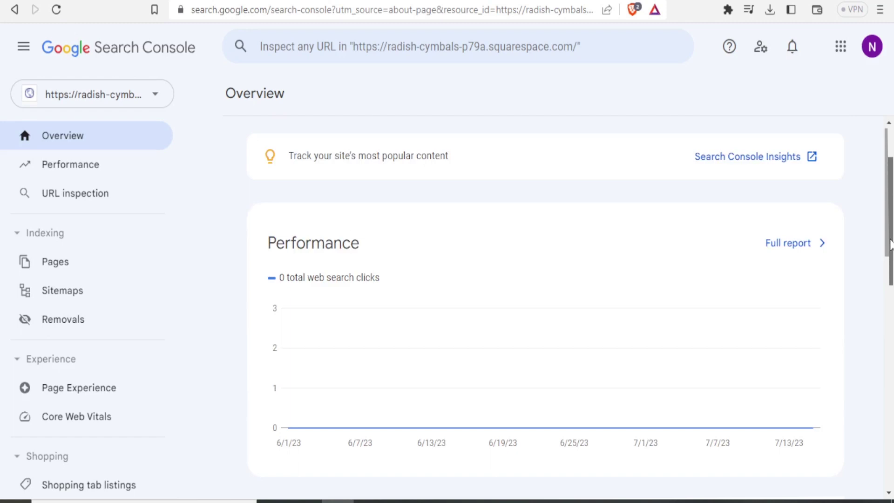
scroll(890, 244, down, 3)
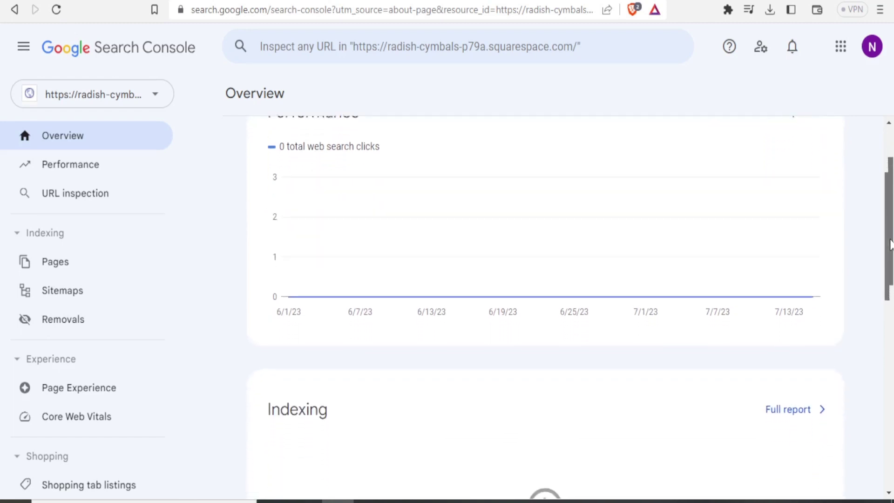
scroll(891, 245, down, 4)
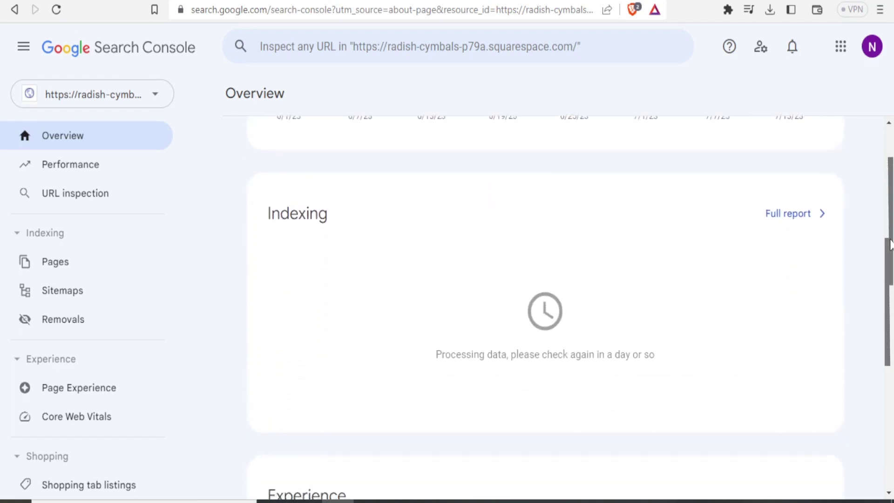
scroll(890, 244, up, 7)
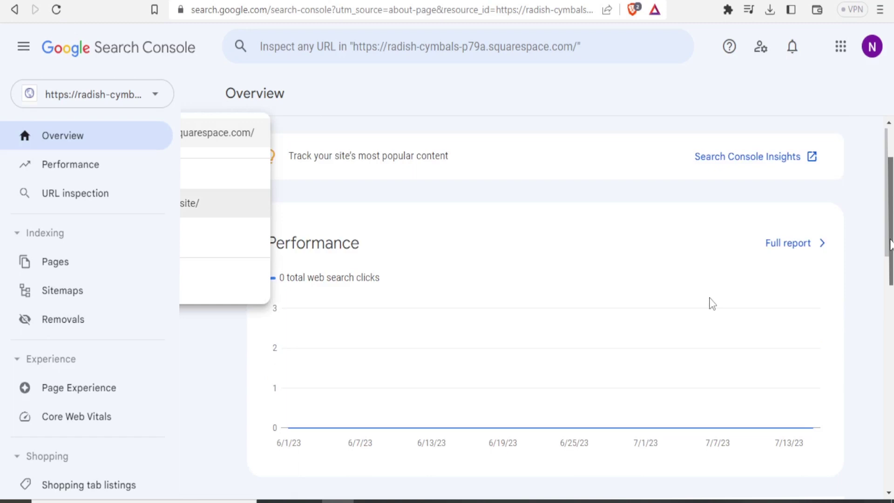
scroll(890, 244, down, 15)
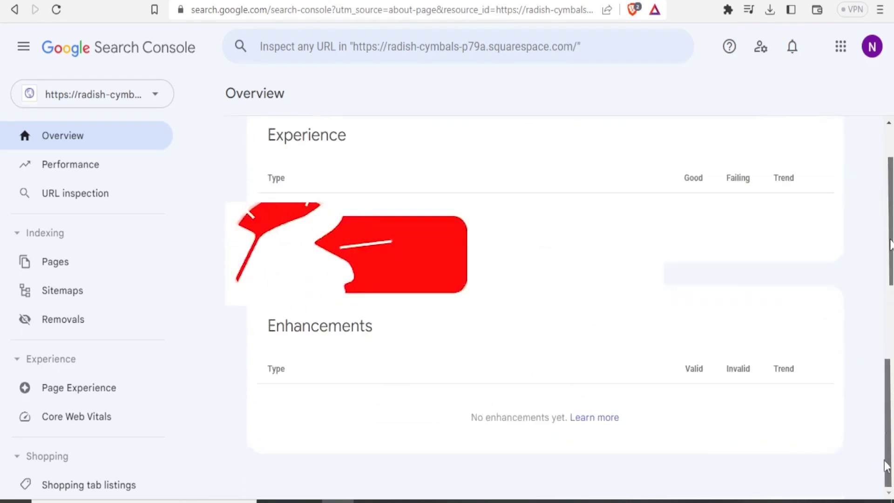